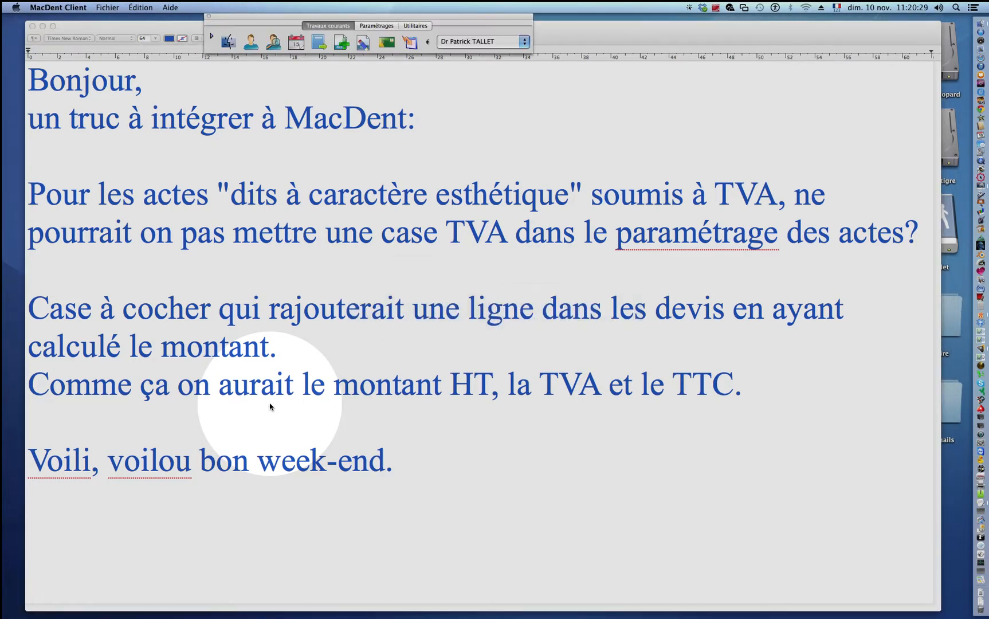
Clear the other windows away and start a new letter based on the "Modèle Devis de Base" template.
{"action": "key", "text": "alt+super+h"}
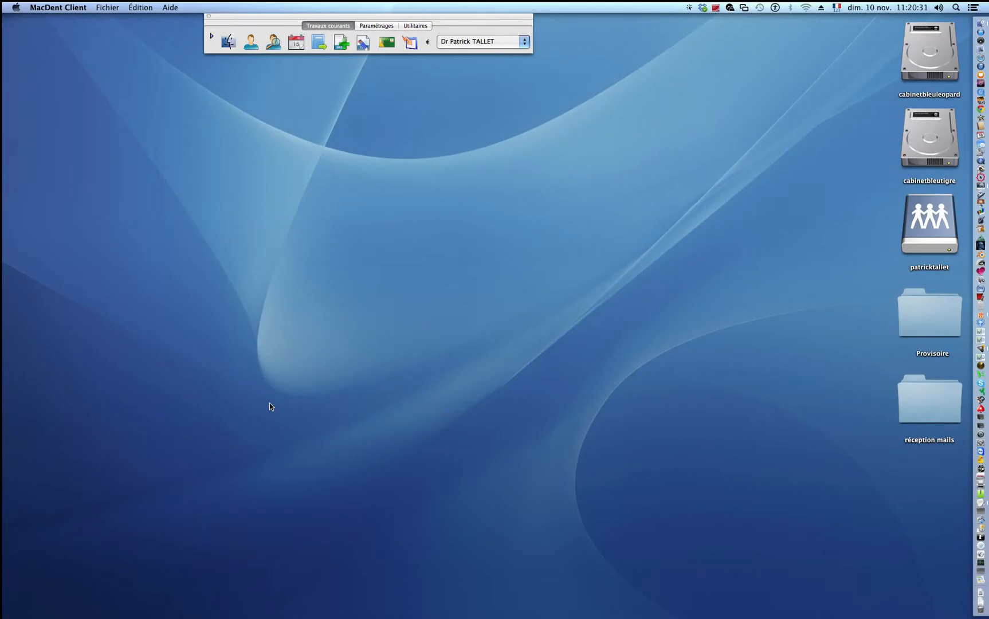
{"action": "left_click", "coordinate": [362, 45]}
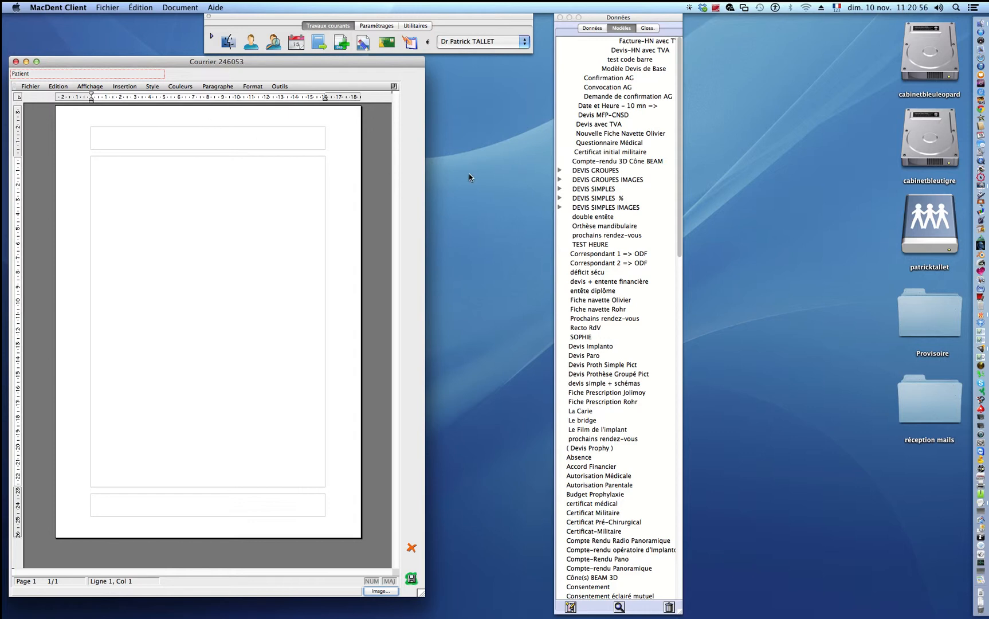
{"action": "left_click", "coordinate": [618, 69]}
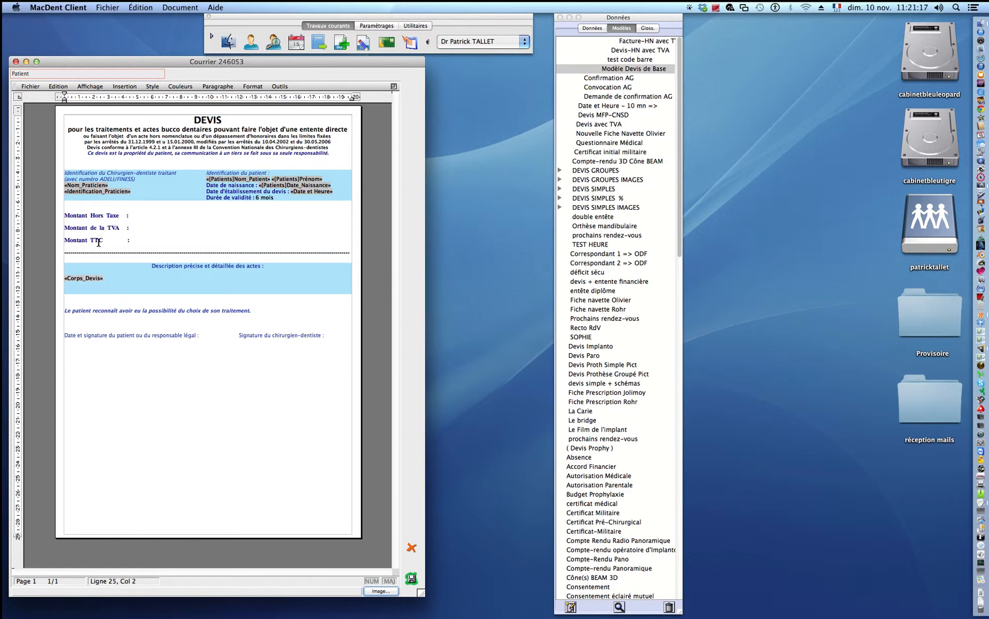
Insert the "Total Part Patient" data field after the "Montant TTC" label in the quote.
{"action": "left_click", "coordinate": [138, 241]}
{"action": "left_click", "coordinate": [593, 29]}
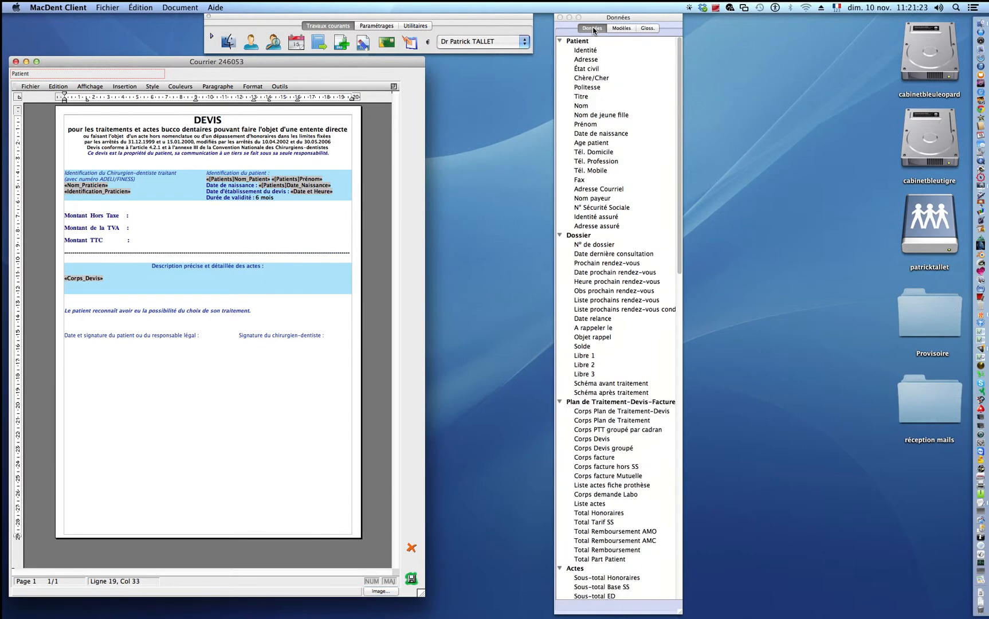
{"action": "left_click", "coordinate": [560, 41]}
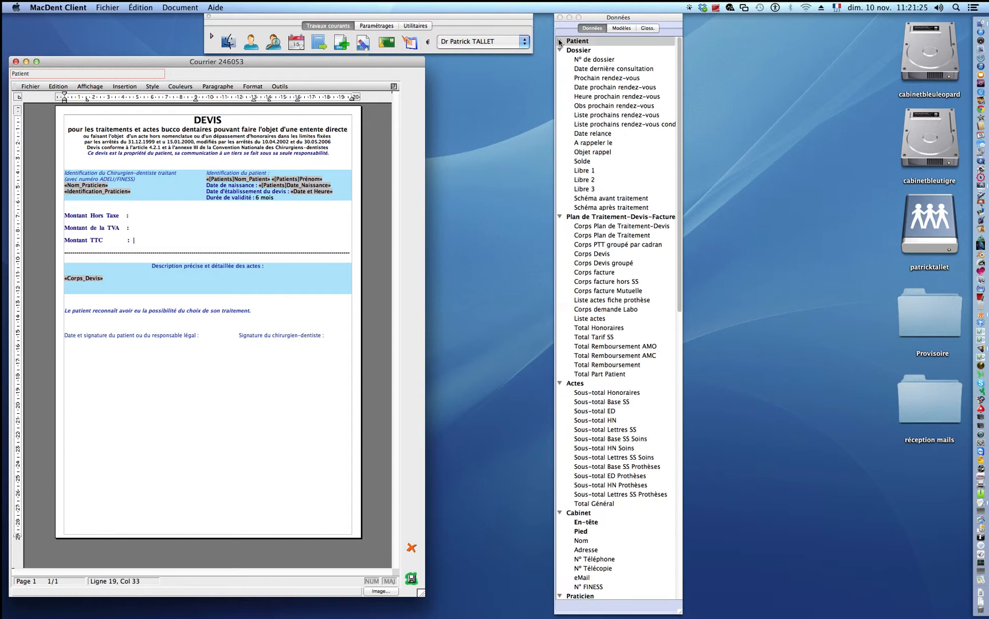
{"action": "left_click", "coordinate": [559, 51]}
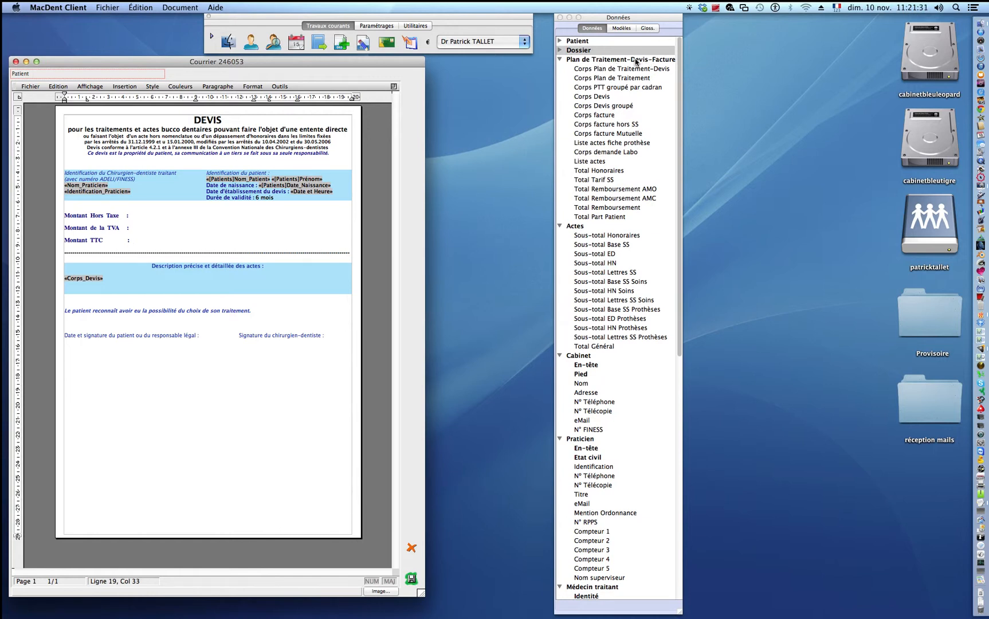
{"action": "left_click", "coordinate": [594, 218]}
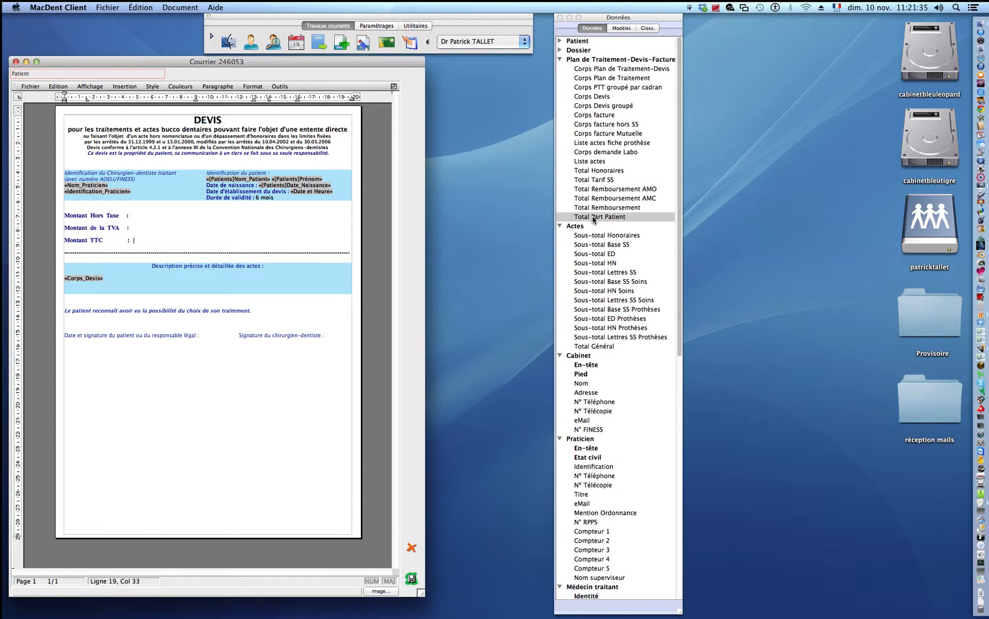
{"action": "left_click_drag", "start_coordinate": [594, 220], "coordinate": [152, 244]}
Insert the 4D expression R_Total_Honoraires/1,196 after "Montant Hors Taxe", using the format ### ##0,00 €.
{"action": "left_click", "coordinate": [127, 87]}
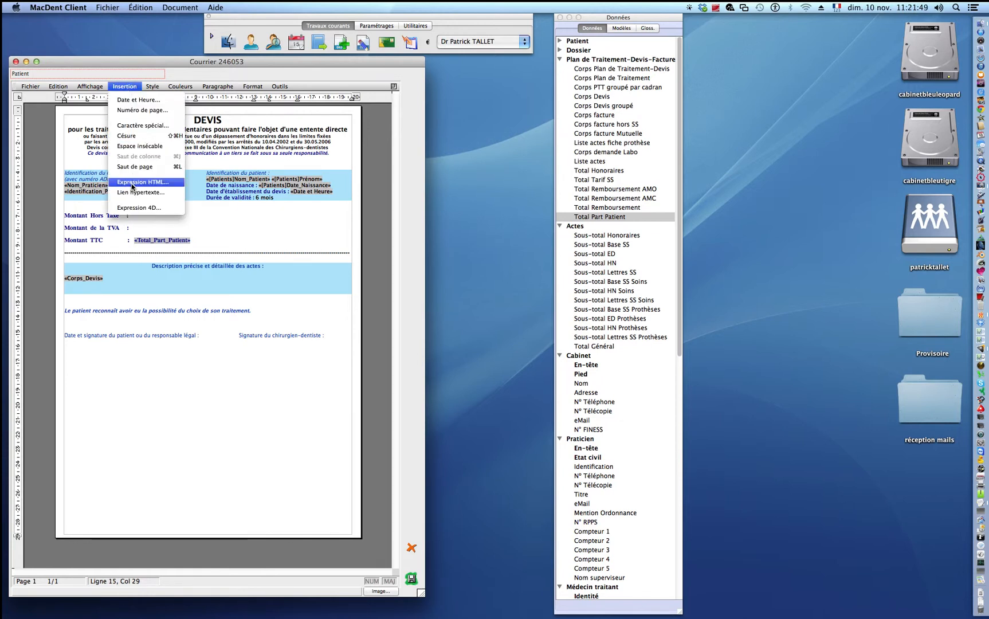
{"action": "left_click", "coordinate": [136, 209]}
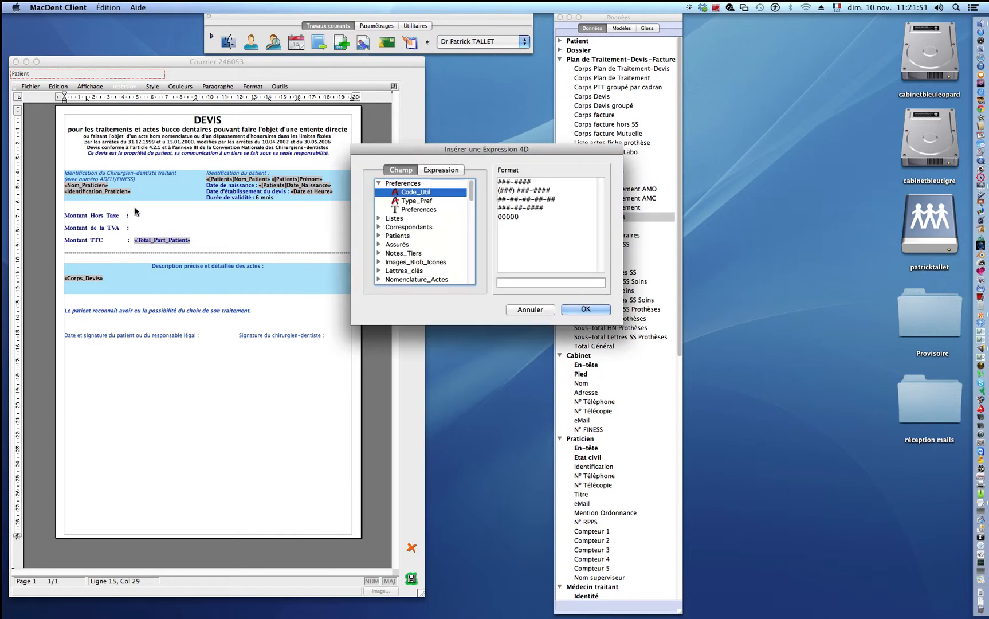
{"action": "left_click", "coordinate": [441, 171]}
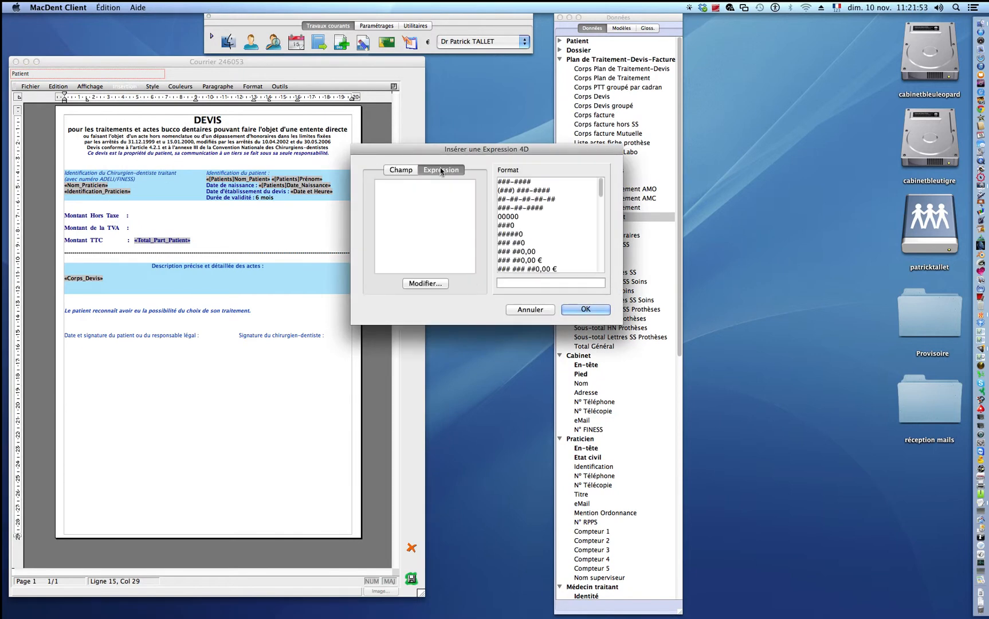
{"action": "left_click_drag", "start_coordinate": [428, 148], "coordinate": [388, 135]}
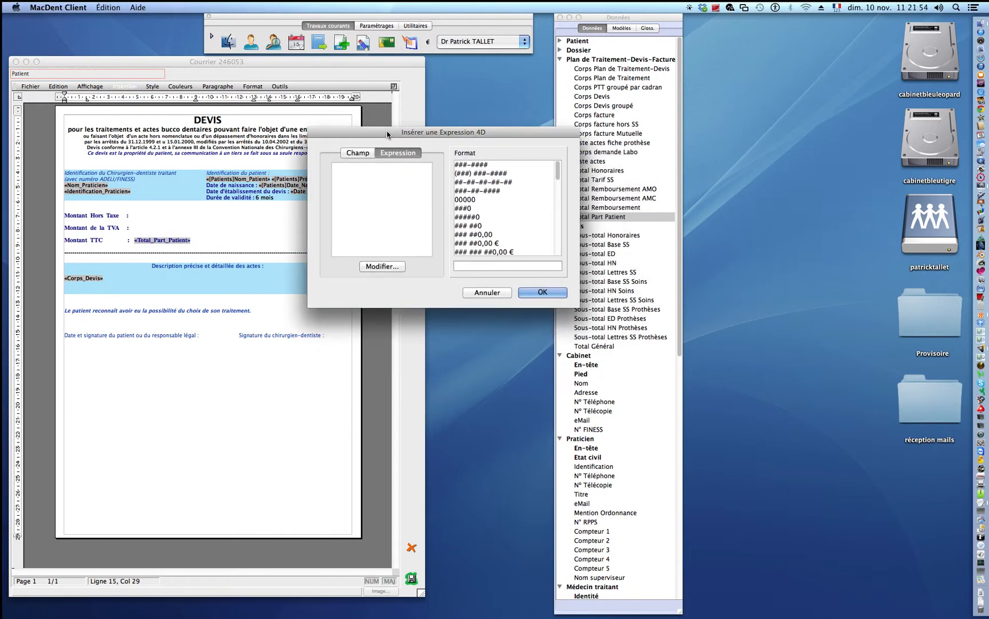
{"action": "left_click", "coordinate": [380, 265]}
{"action": "left_click", "coordinate": [360, 296]}
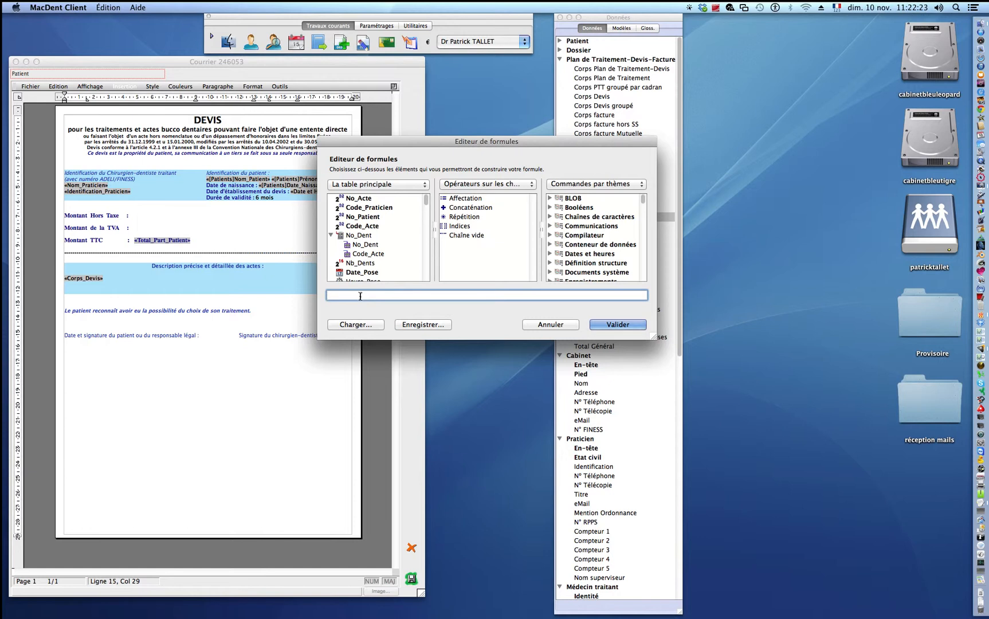
{"action": "type", "text": "R_Total_Honoraires/1,196"}
{"action": "left_click", "coordinate": [618, 324]}
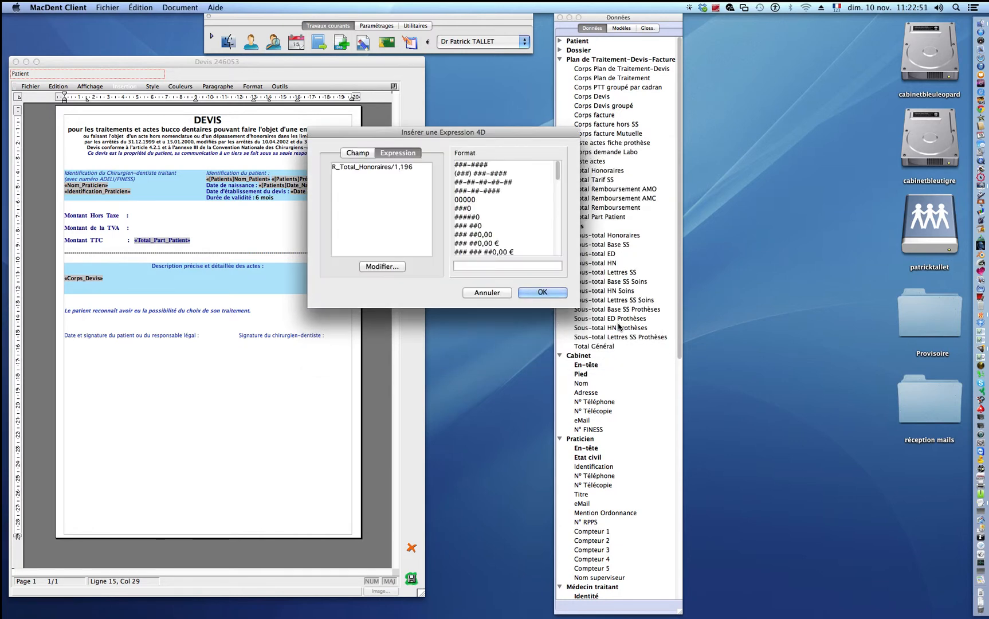
{"action": "left_click", "coordinate": [473, 243]}
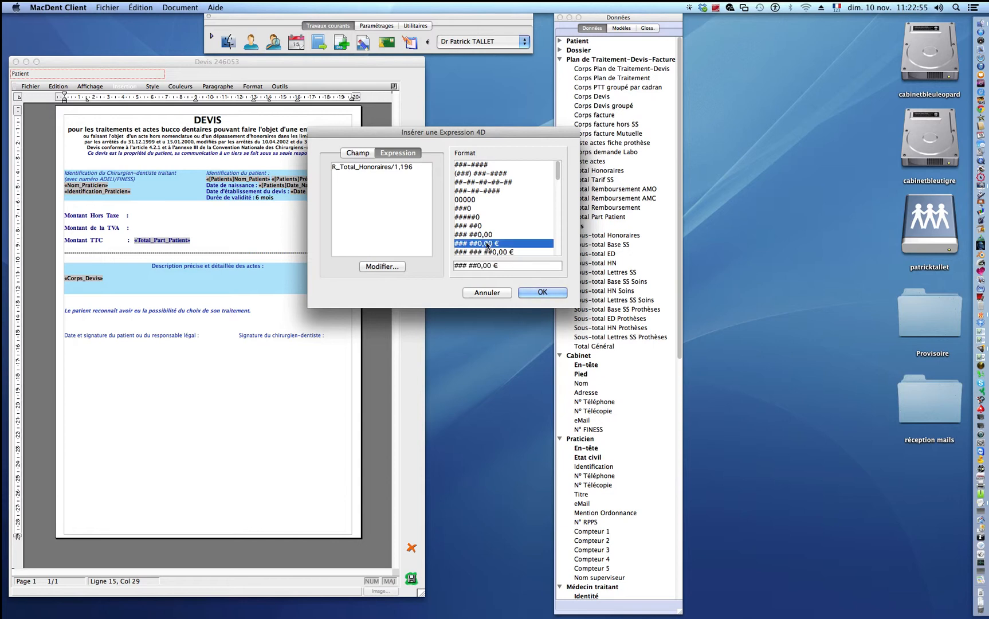
{"action": "left_click", "coordinate": [540, 293]}
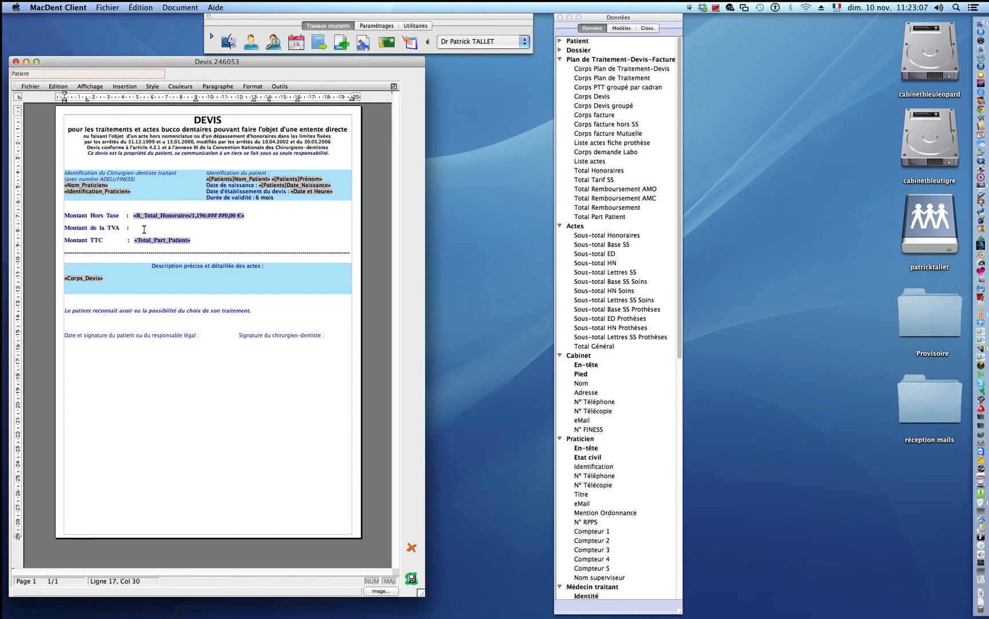
Insert the 4D expression (R_Total_Honoraires/1,196)*0,196 after "Montant de la TVA", using the format ### ##0,00 €.
{"action": "left_click", "coordinate": [127, 87]}
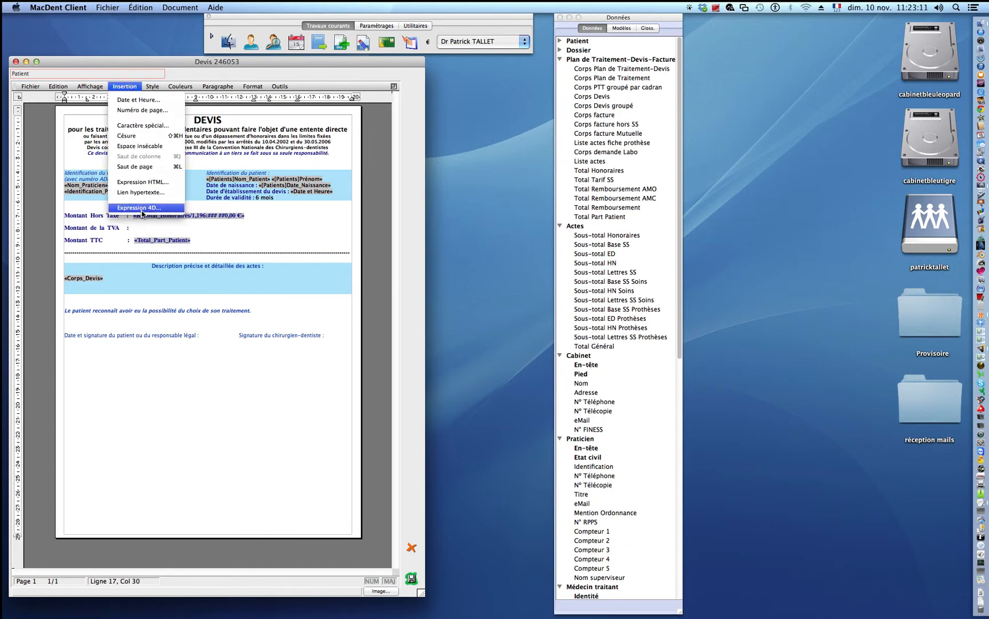
{"action": "left_click", "coordinate": [141, 209]}
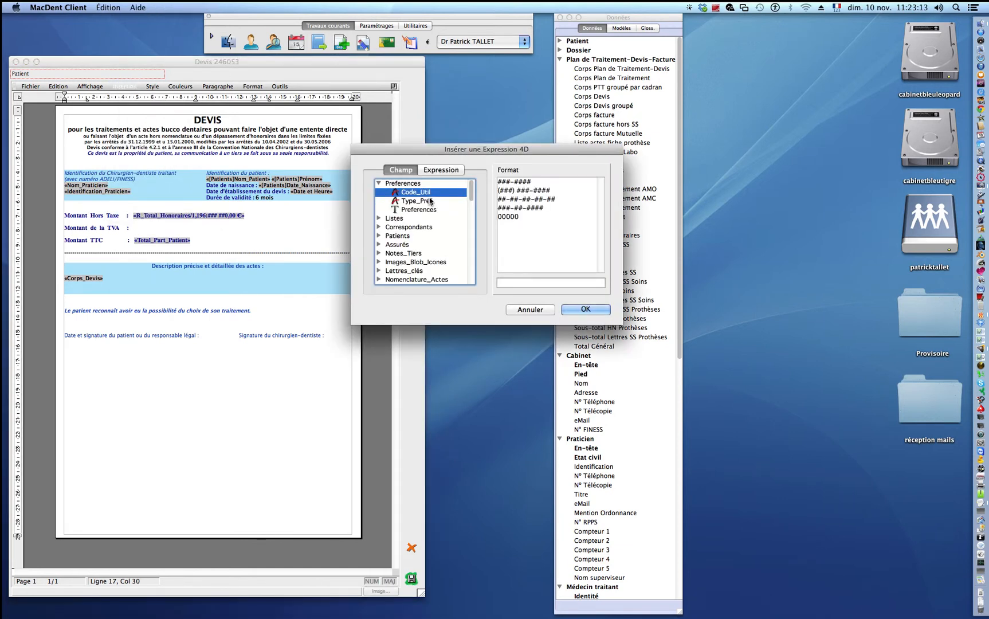
{"action": "left_click", "coordinate": [438, 171]}
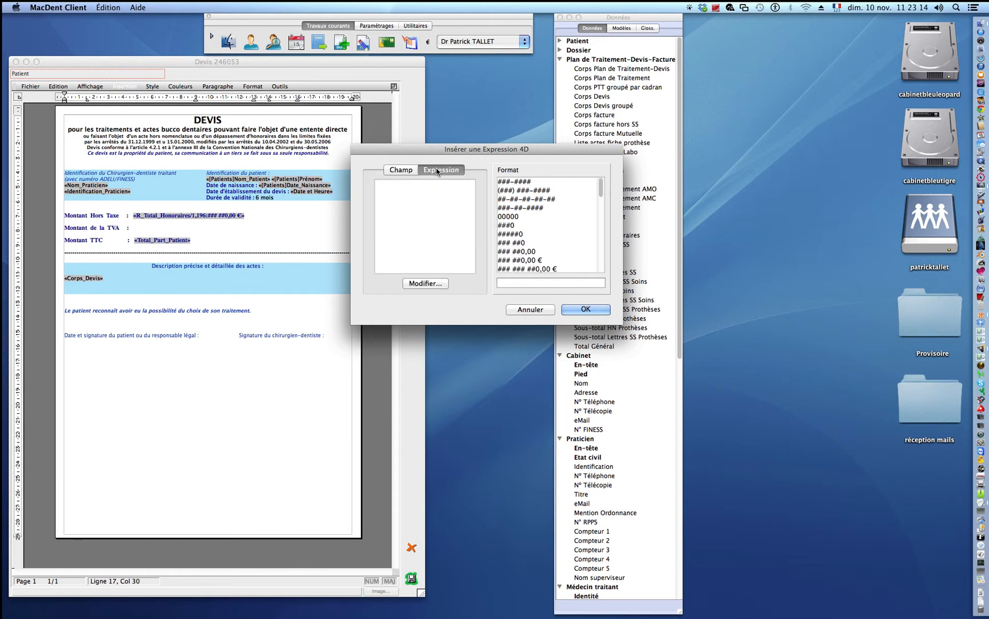
{"action": "left_click", "coordinate": [423, 284]}
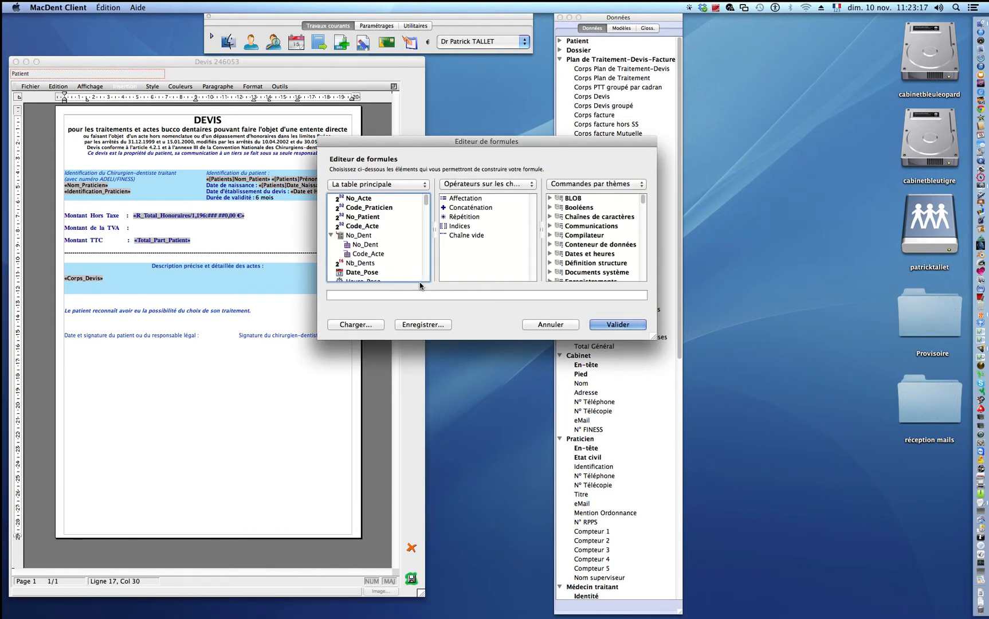
{"action": "left_click", "coordinate": [377, 295]}
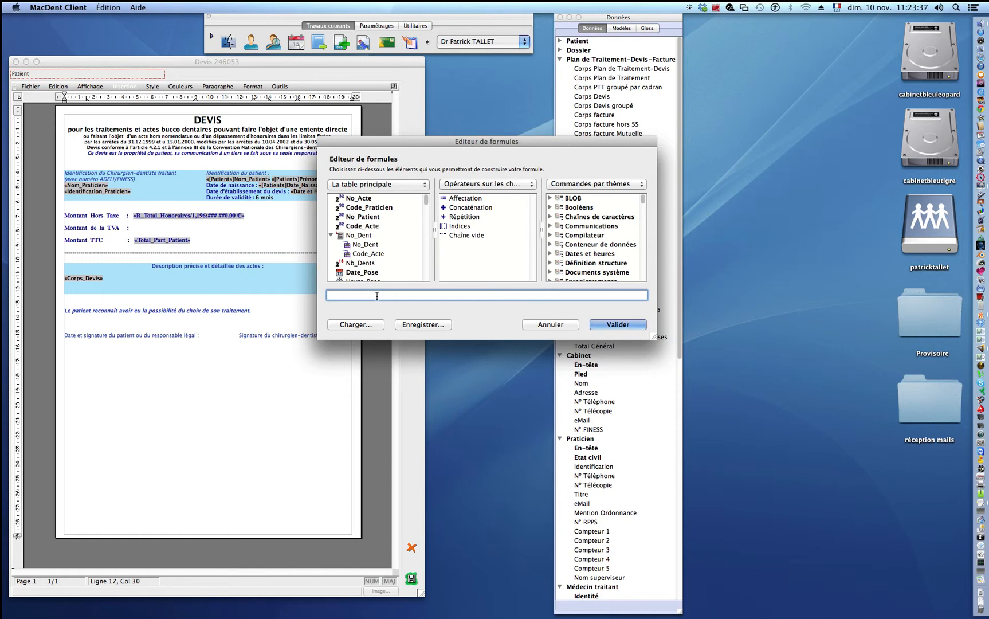
{"action": "type", "text": "("}
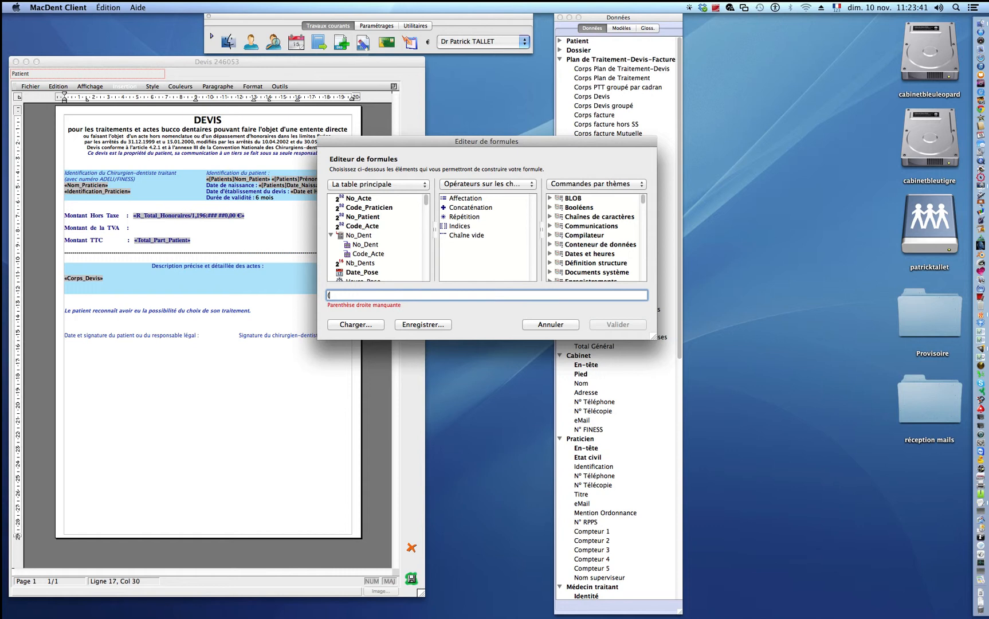
{"action": "type", "text": "R_Total_Honoraires/1,196)"}
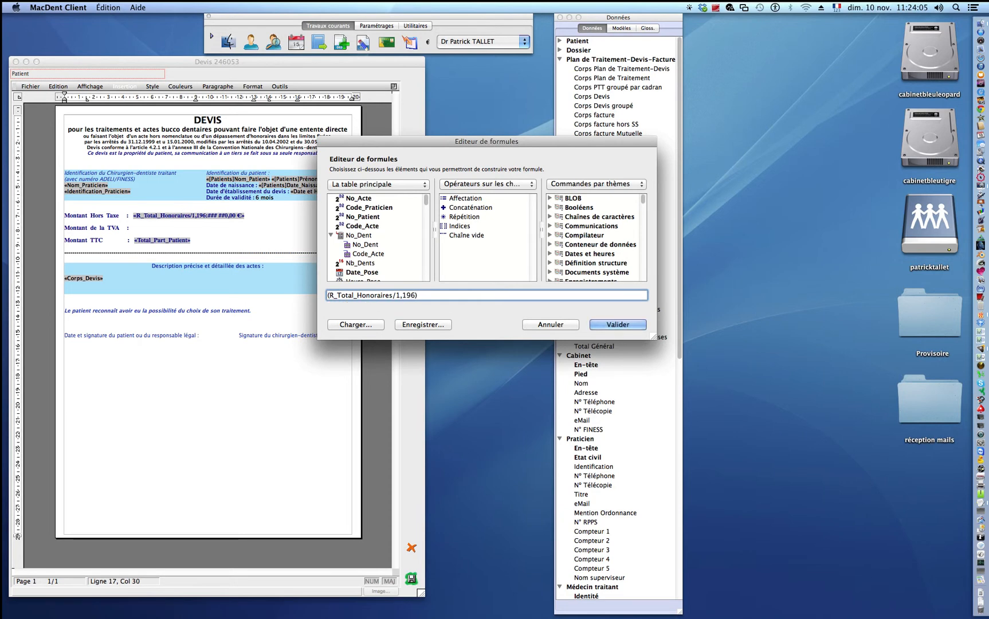
{"action": "type", "text": "*0,196"}
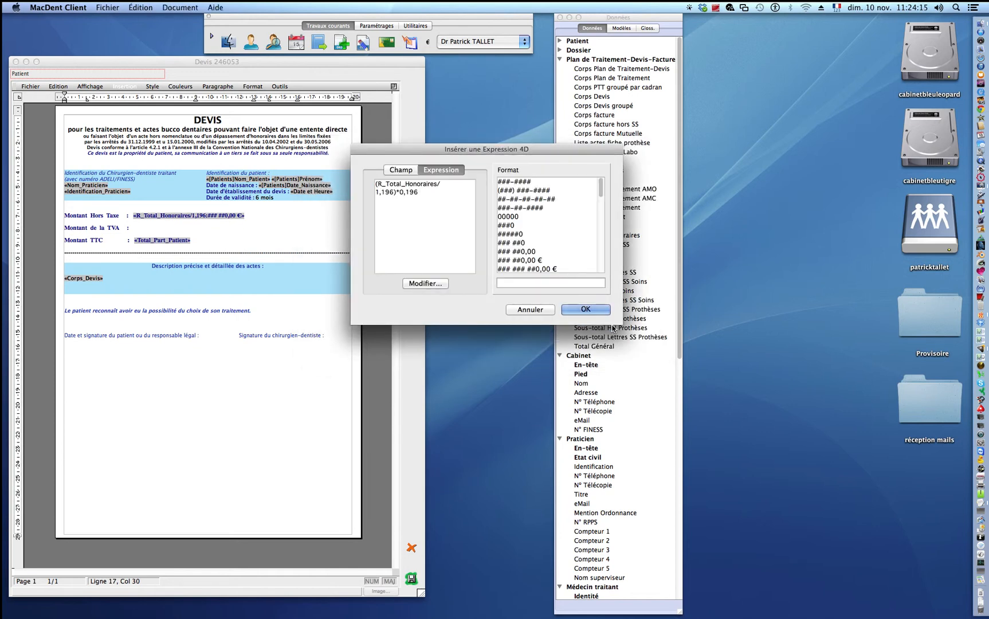
{"action": "left_click", "coordinate": [510, 261]}
{"action": "left_click", "coordinate": [586, 309]}
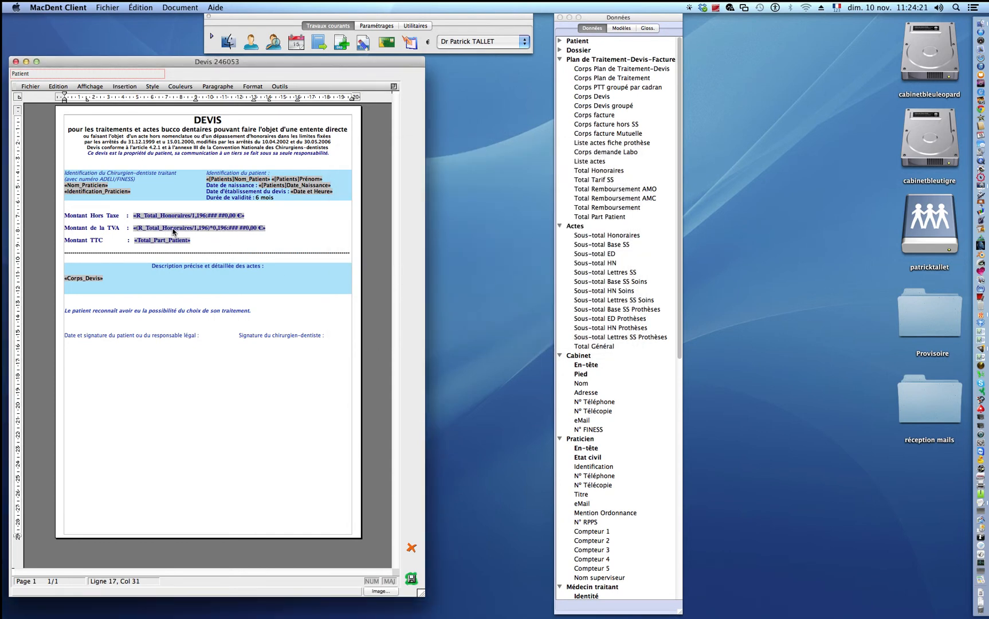
Save the quote as a template of type DEV titled "Test Tuto TVA" and close the letter.
{"action": "left_click", "coordinate": [31, 87]}
{"action": "left_click", "coordinate": [45, 131]}
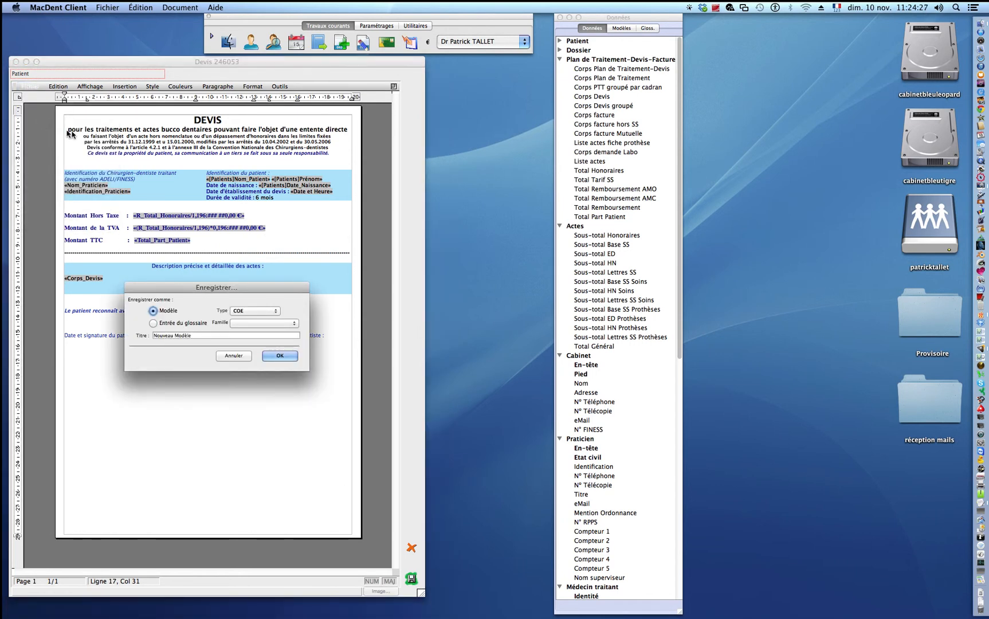
{"action": "left_click", "coordinate": [273, 313]}
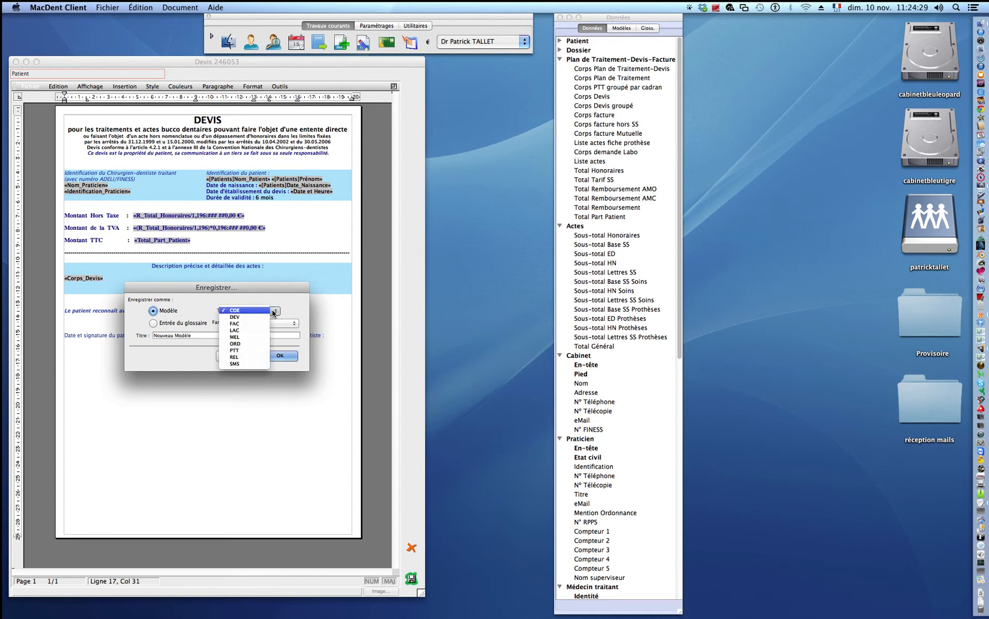
{"action": "left_click", "coordinate": [263, 321]}
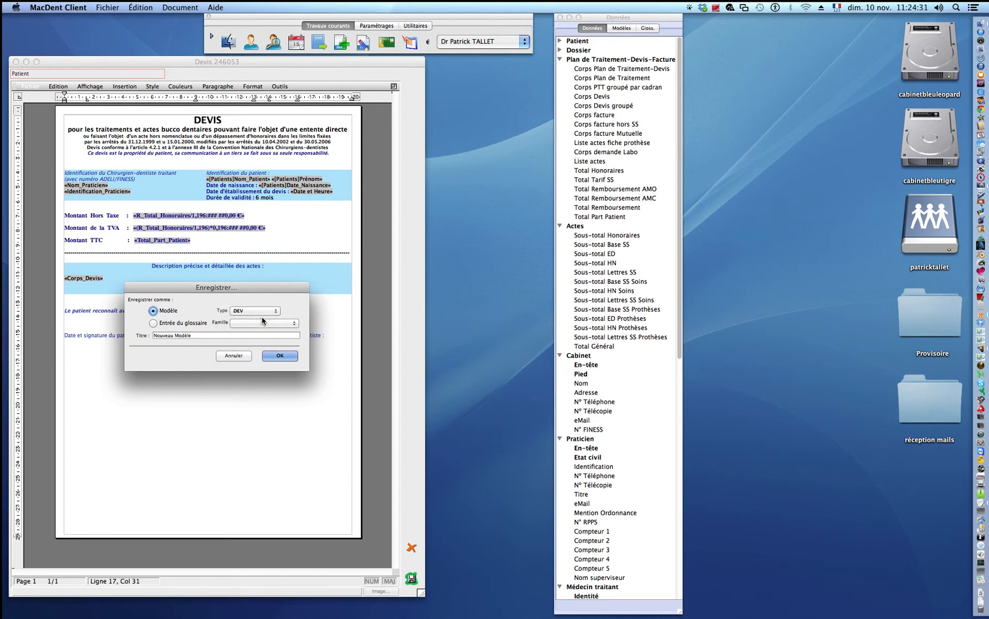
{"action": "left_click", "coordinate": [156, 336]}
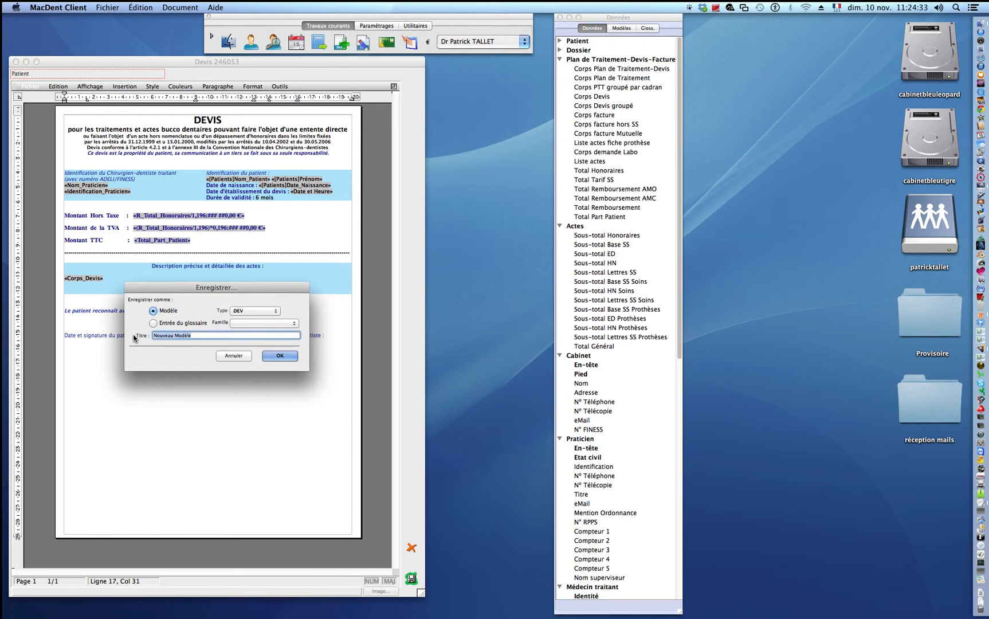
{"action": "key", "text": "BackSpace"}
{"action": "type", "text": "VA"}
{"action": "left_click", "coordinate": [276, 357]}
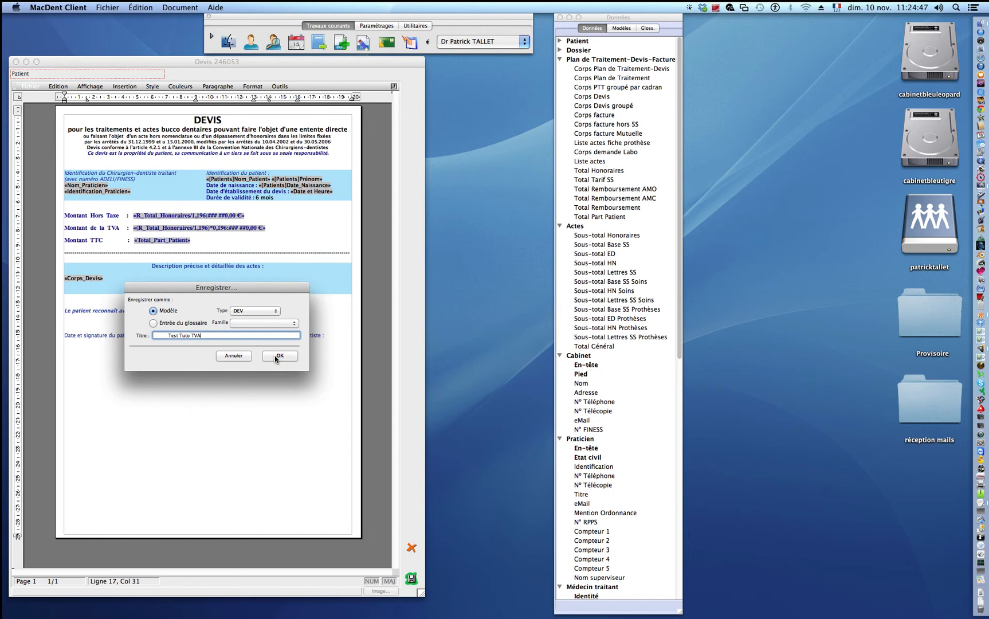
{"action": "left_click", "coordinate": [411, 548]}
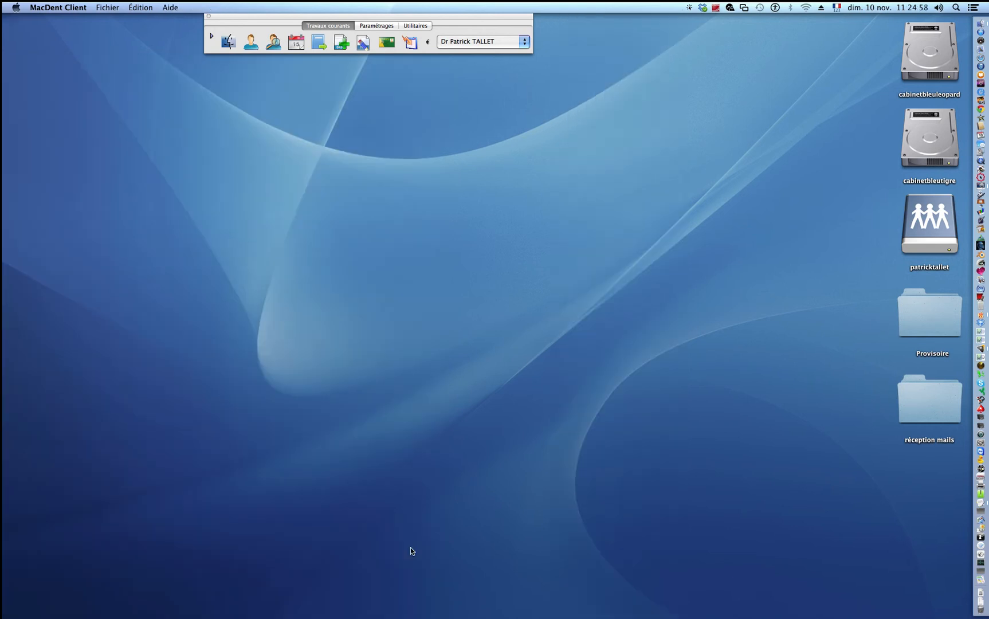
Search for the patient by surname and open the second matching patient's record.
{"action": "left_click", "coordinate": [275, 43]}
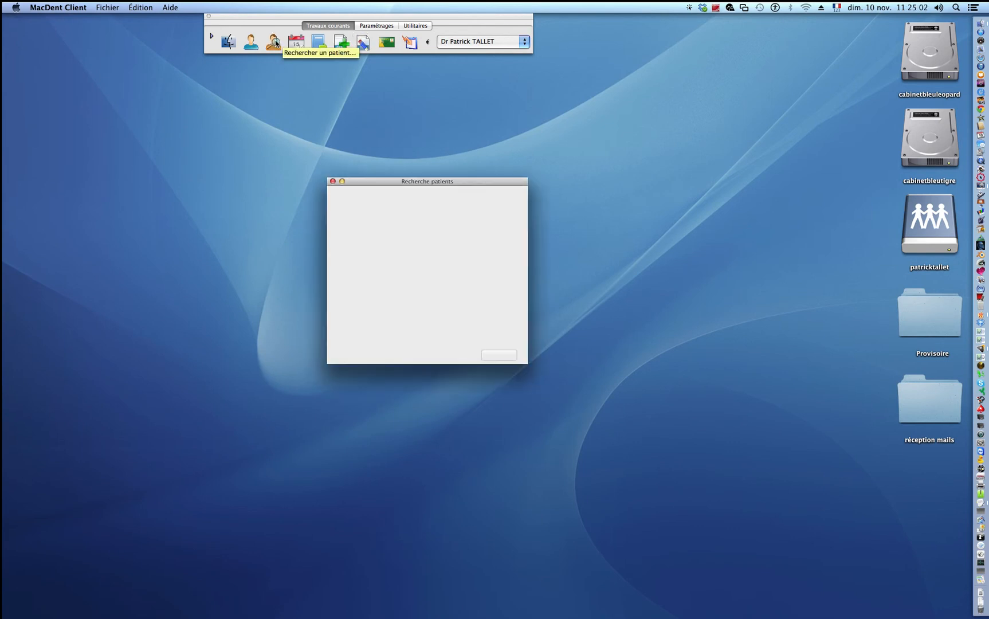
{"action": "type", "text": "ta"}
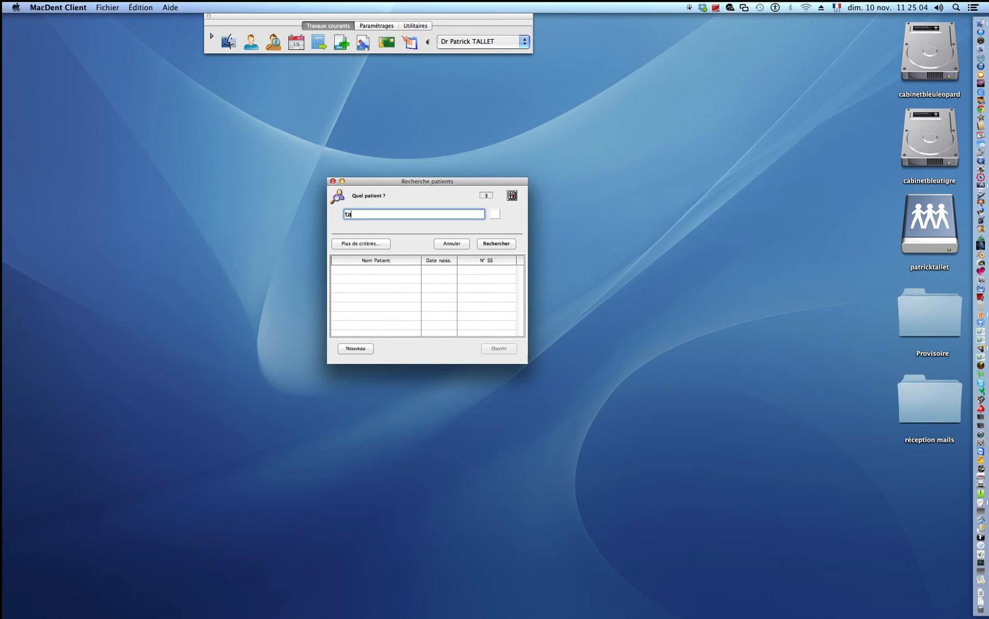
{"action": "type", "text": "l"}
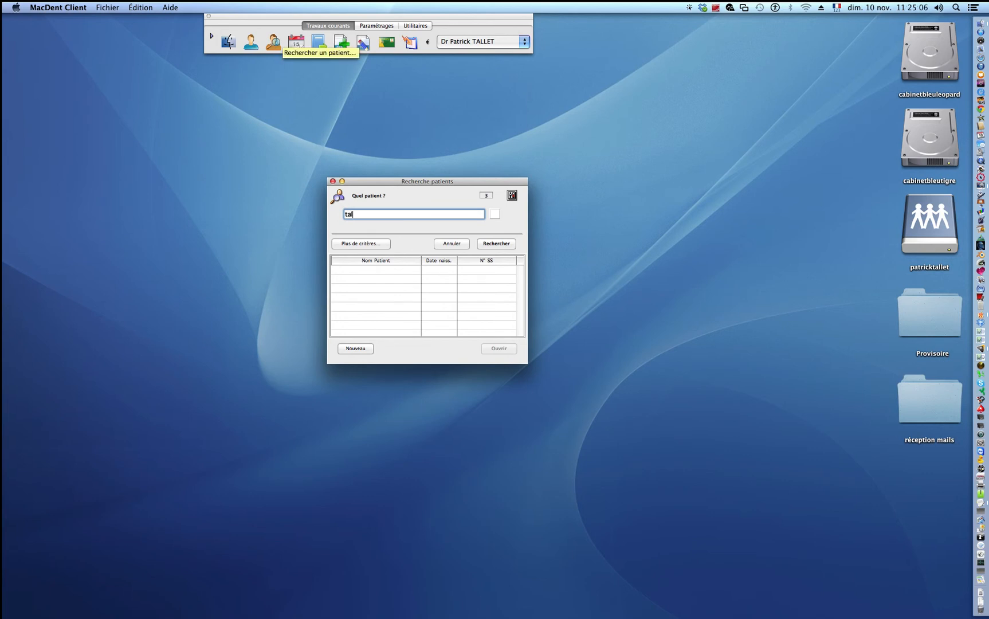
{"action": "type", "text": "let"}
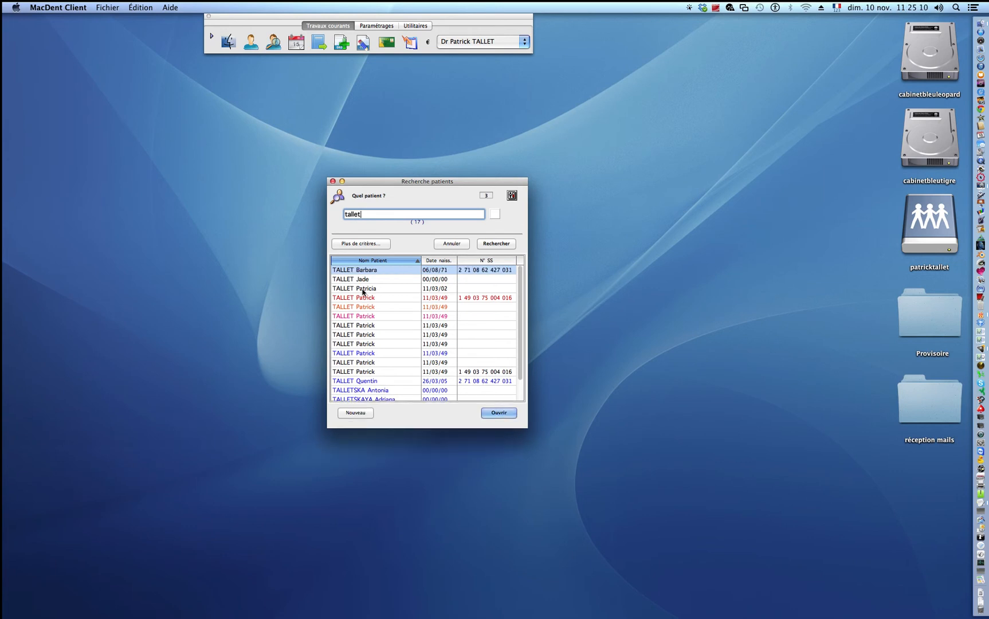
{"action": "left_click", "coordinate": [365, 281]}
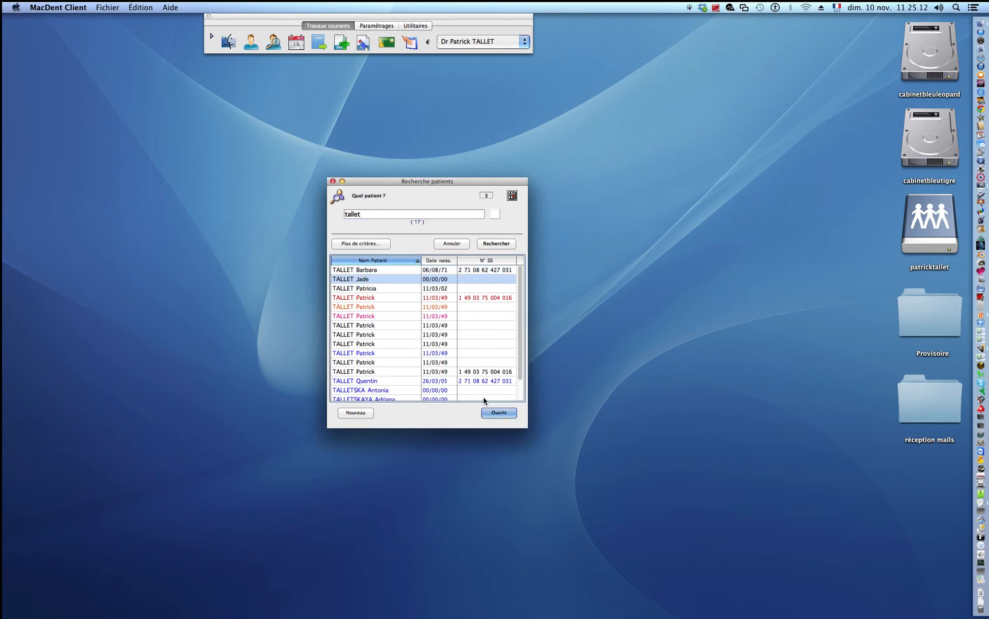
{"action": "left_click", "coordinate": [498, 413]}
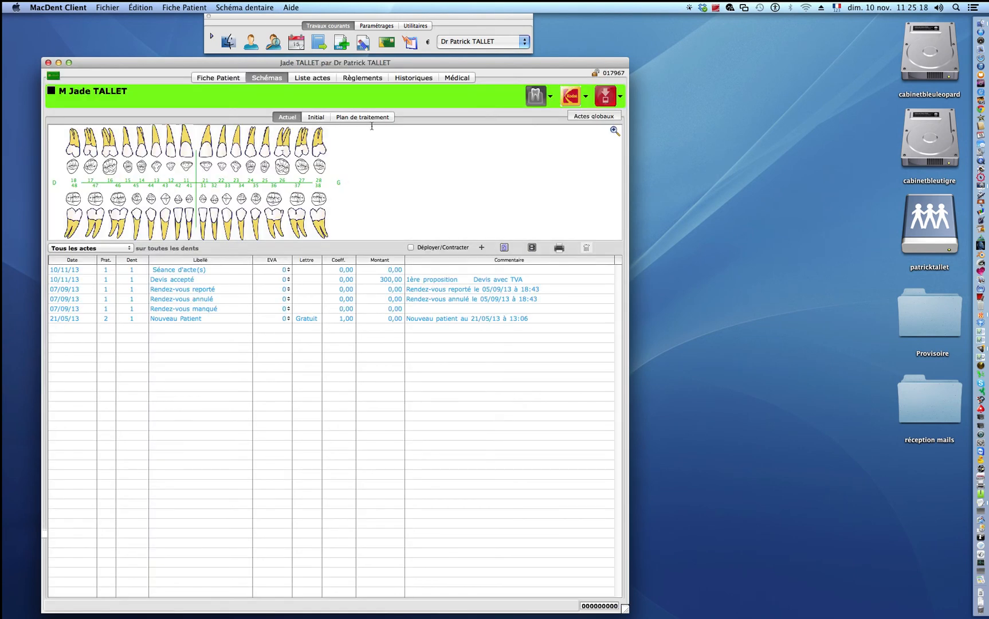
Generate a quote from the patient's treatment plan with the "Test Tuto TVA" template.
{"action": "left_click", "coordinate": [360, 117]}
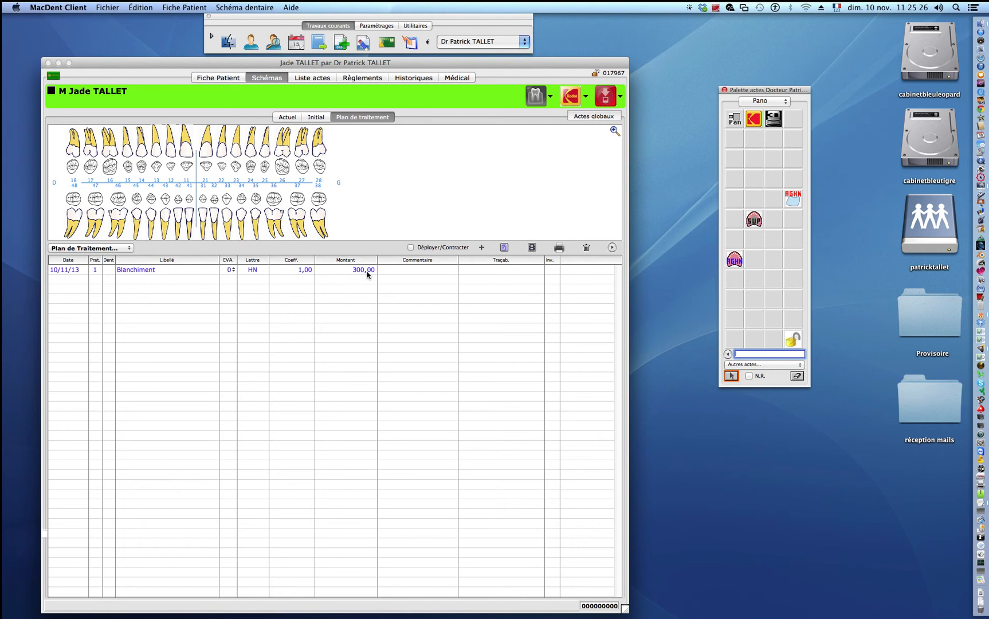
{"action": "left_click", "coordinate": [560, 248]}
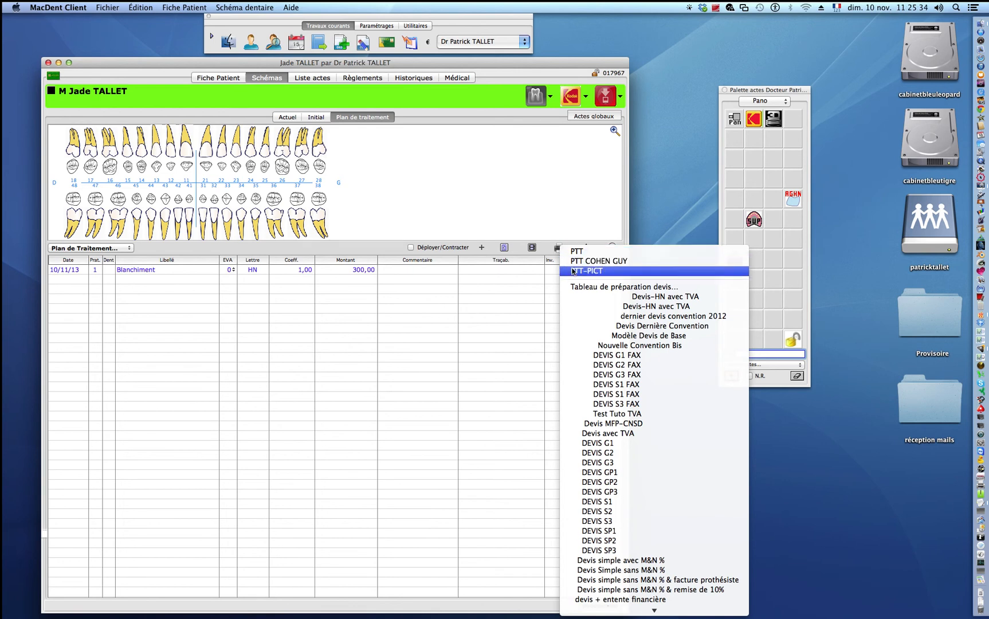
{"action": "left_click", "coordinate": [618, 414]}
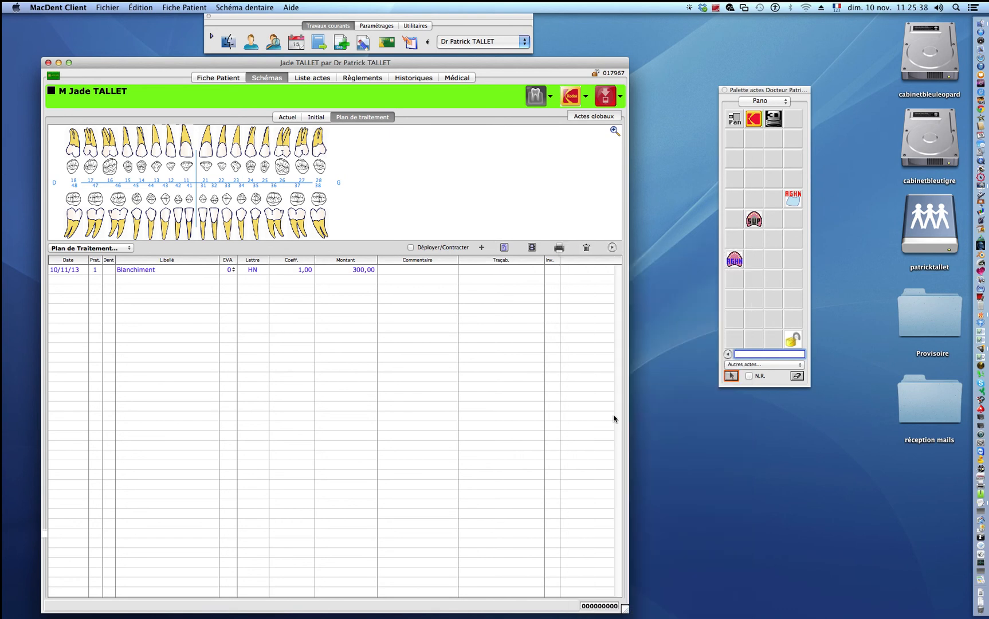